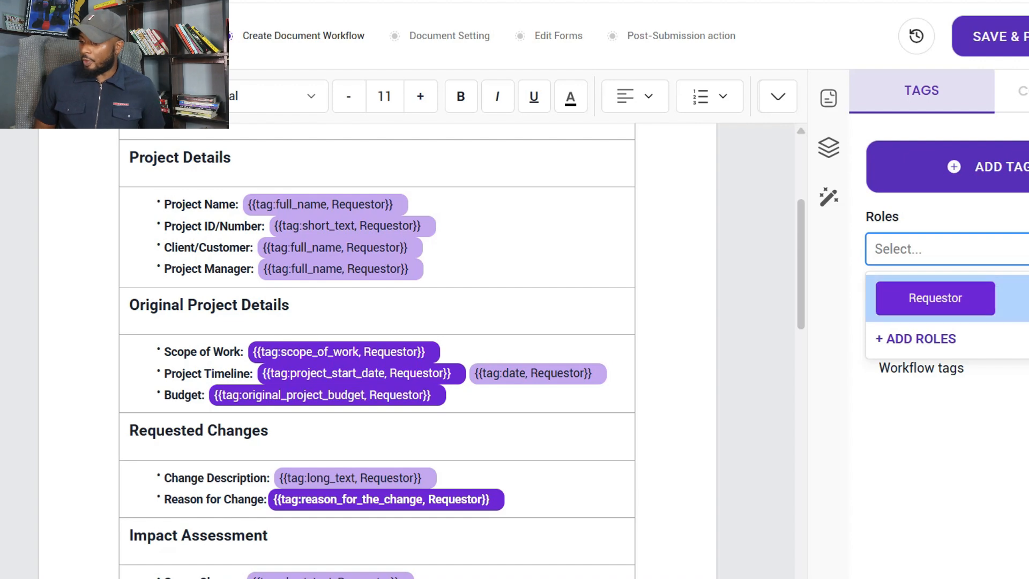
# - Select the Requestor role for the tags and view the options for adding roles and custom tags
pyautogui.click(997, 293)
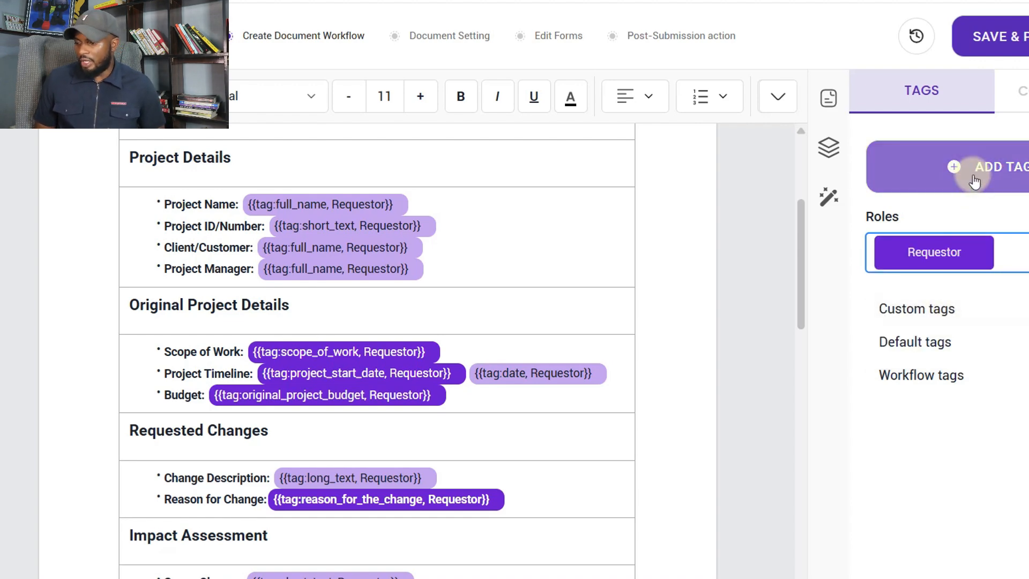
pyautogui.click(959, 167)
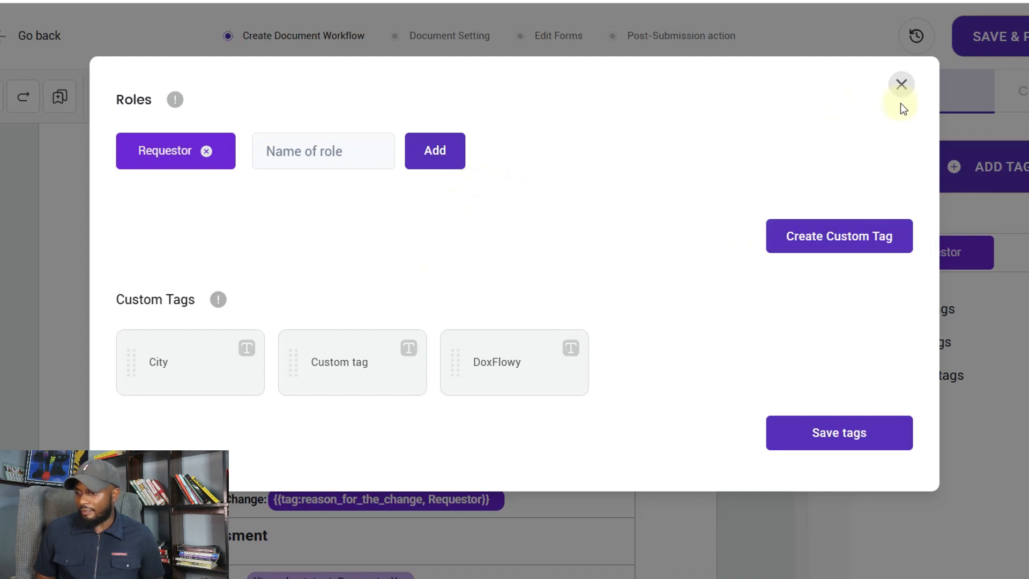
pyautogui.click(902, 85)
# - Open the add-roles form from the role list, view its role name field, and close it
pyautogui.click(943, 253)
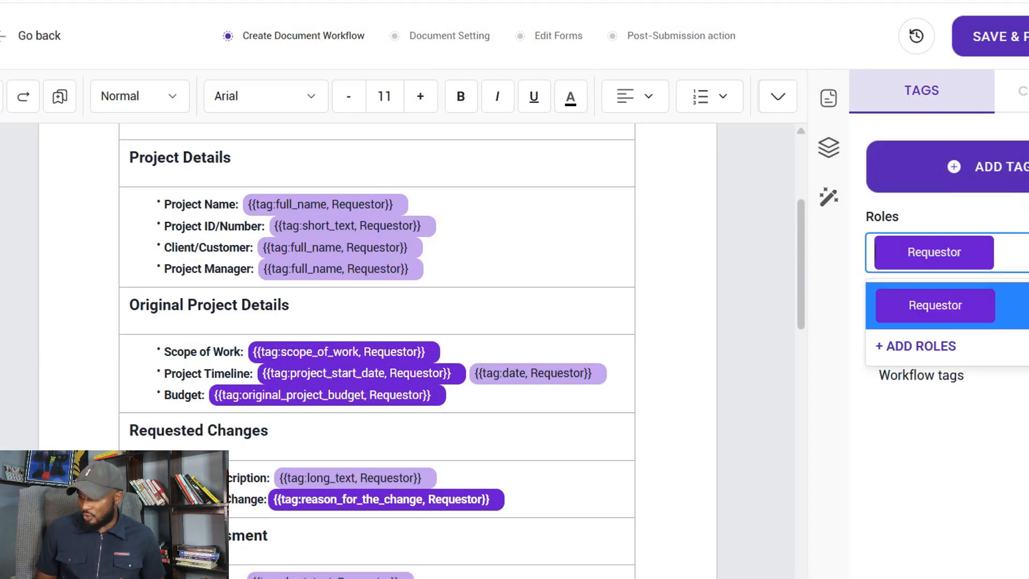
pyautogui.click(882, 345)
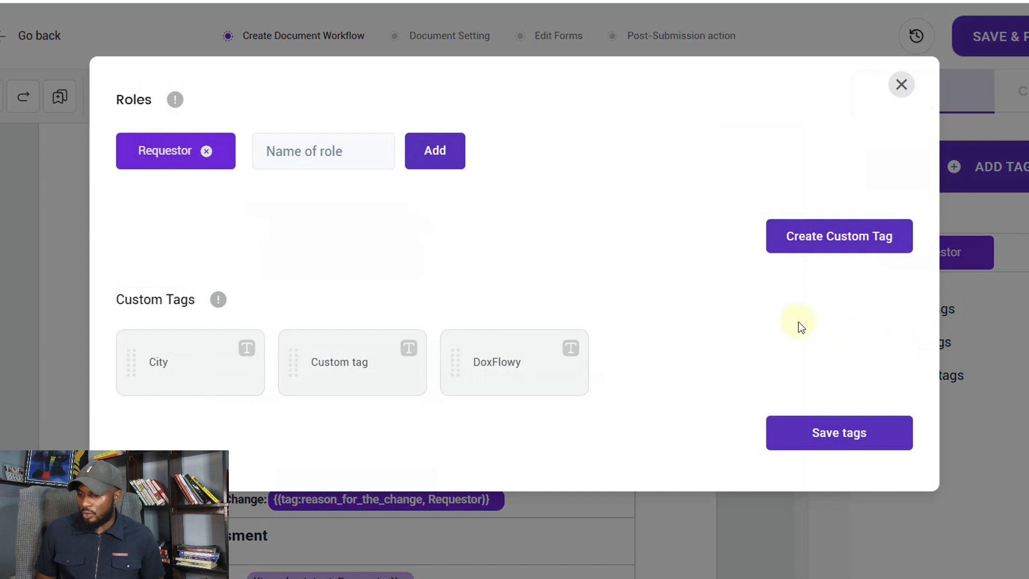
pyautogui.click(309, 154)
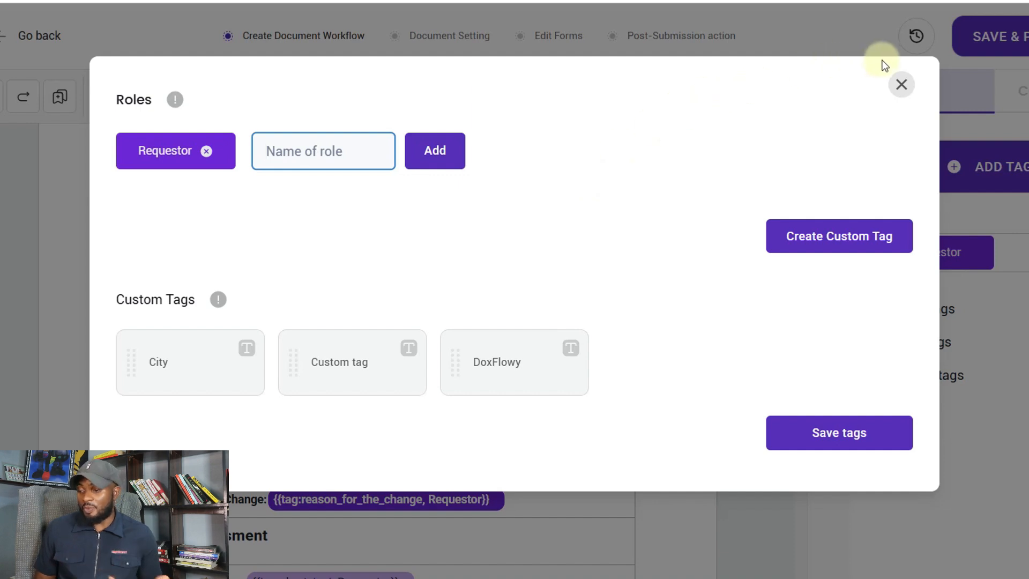
pyautogui.click(896, 85)
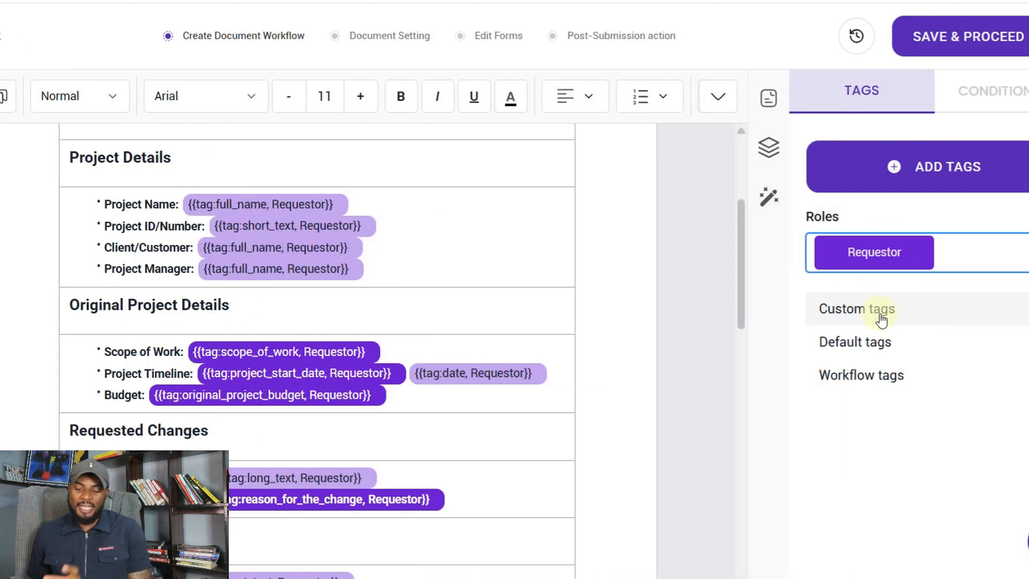
# - Examine the change order's sections and the custom, default and workflow tags available for the Requestor role
pyautogui.scroll(1, 352, 281)
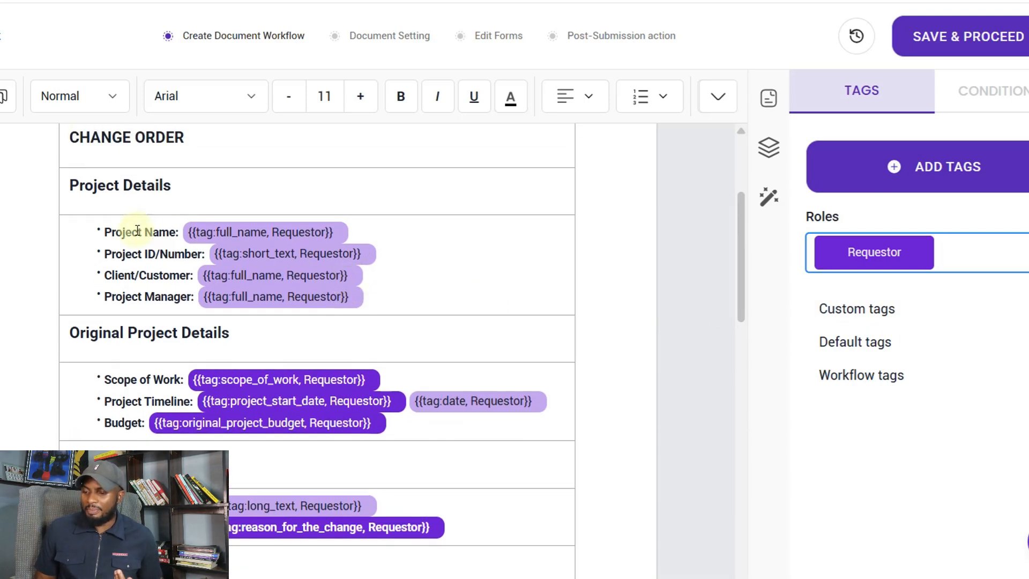
pyautogui.scroll(-3, 268, 382)
pyautogui.scroll(-1, 268, 382)
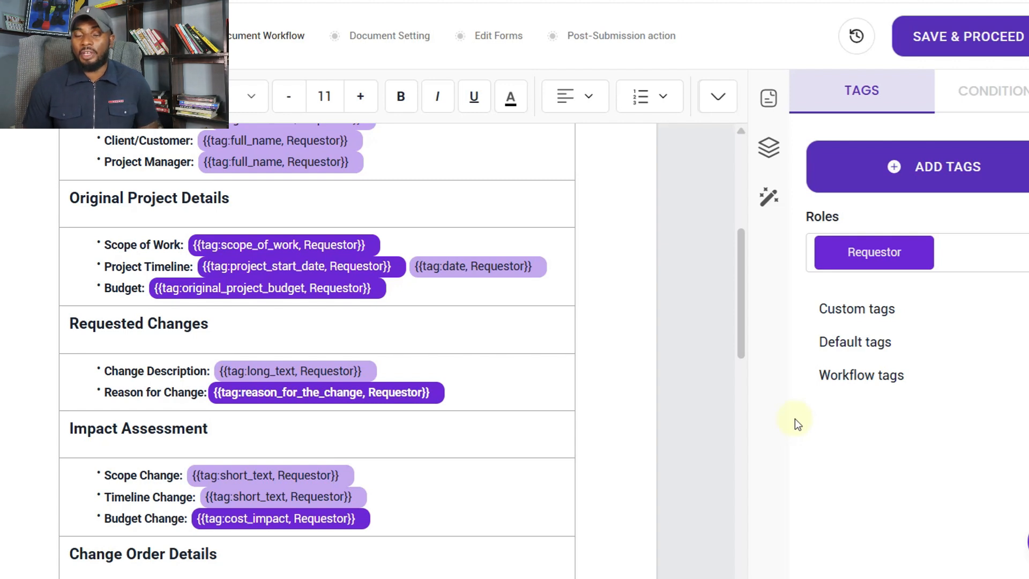
pyautogui.click(909, 310)
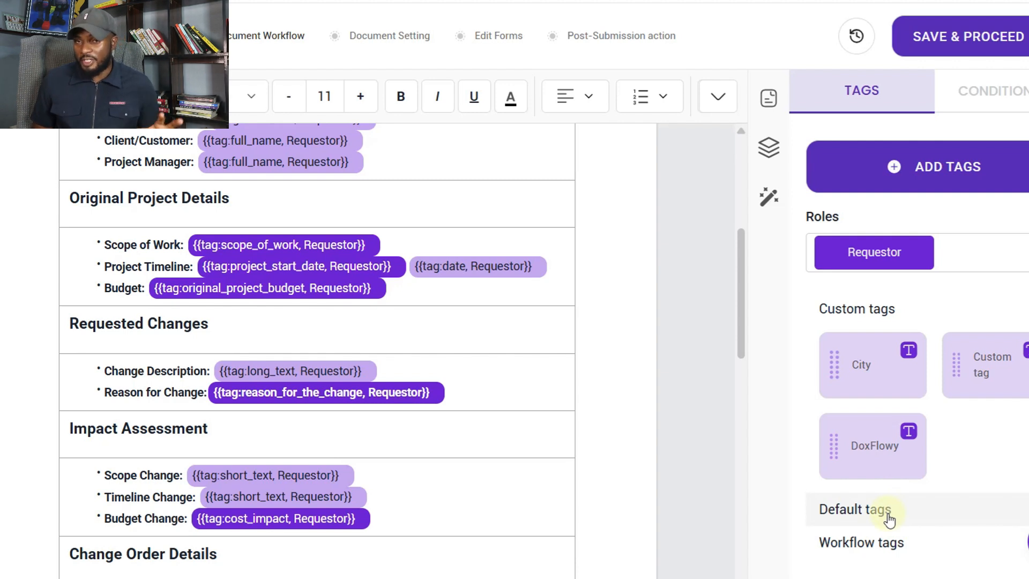
pyautogui.click(868, 510)
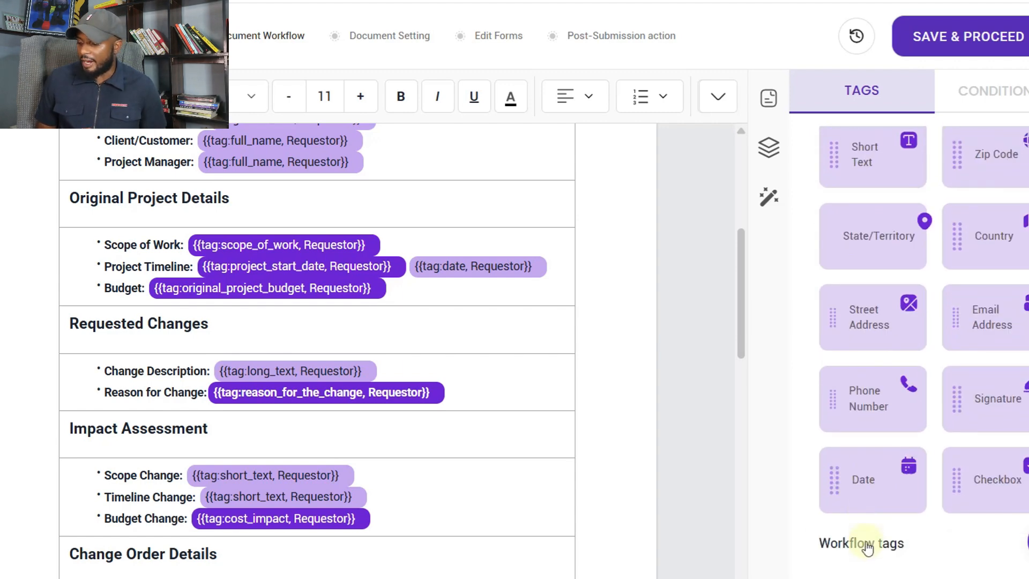
pyautogui.click(865, 547)
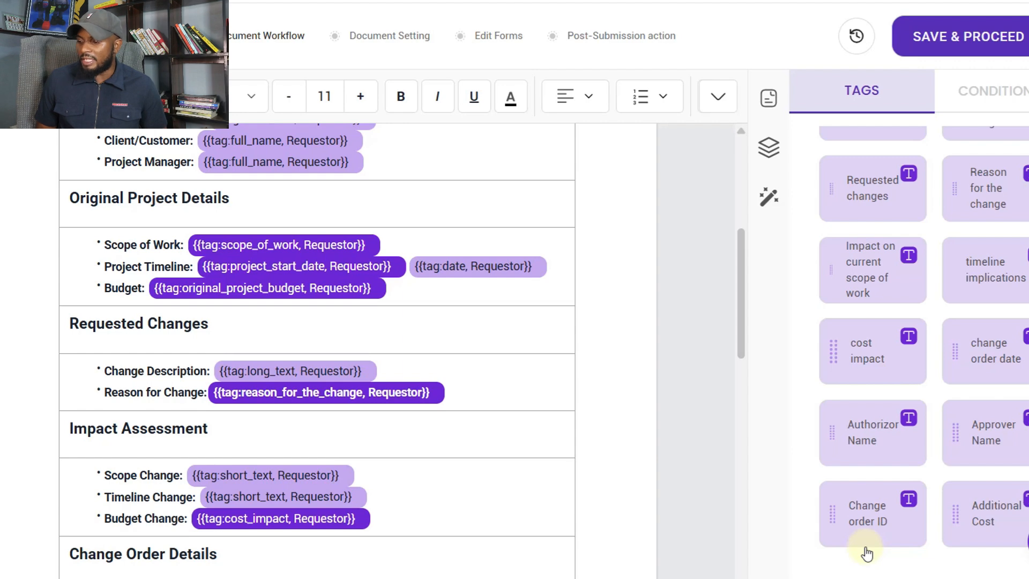
pyautogui.scroll(6, 867, 553)
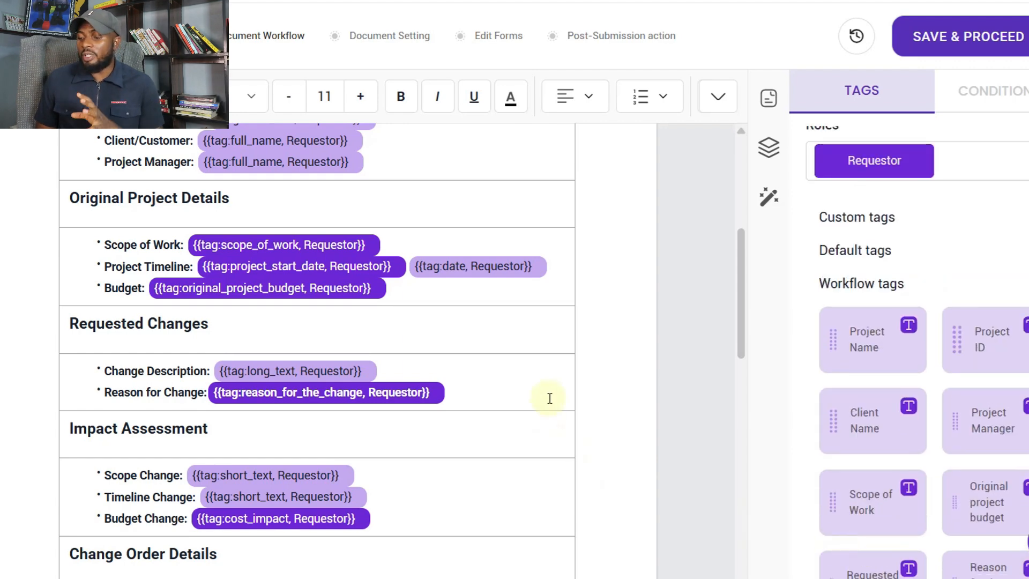
pyautogui.scroll(2, 550, 397)
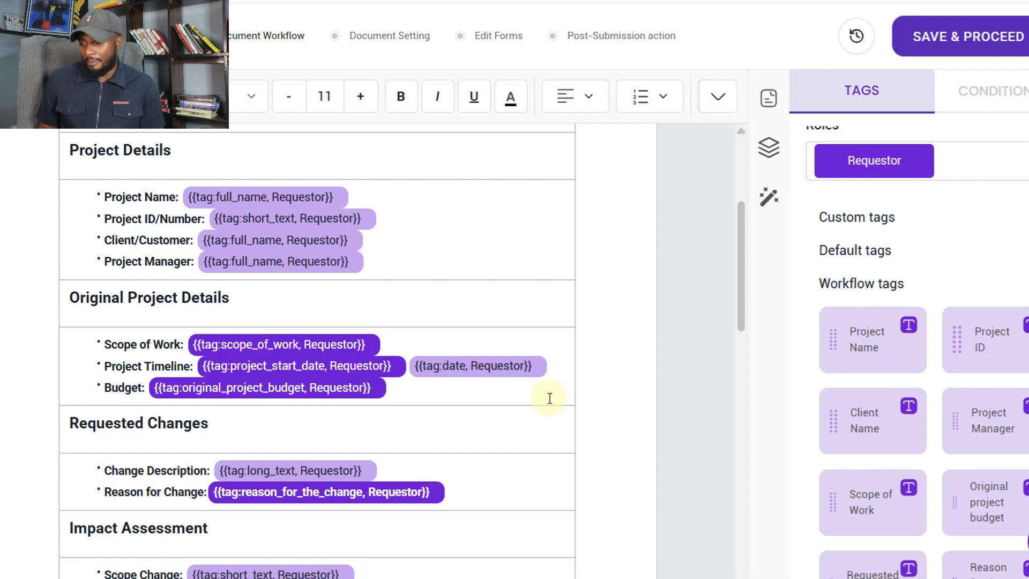
pyautogui.scroll(4, 550, 398)
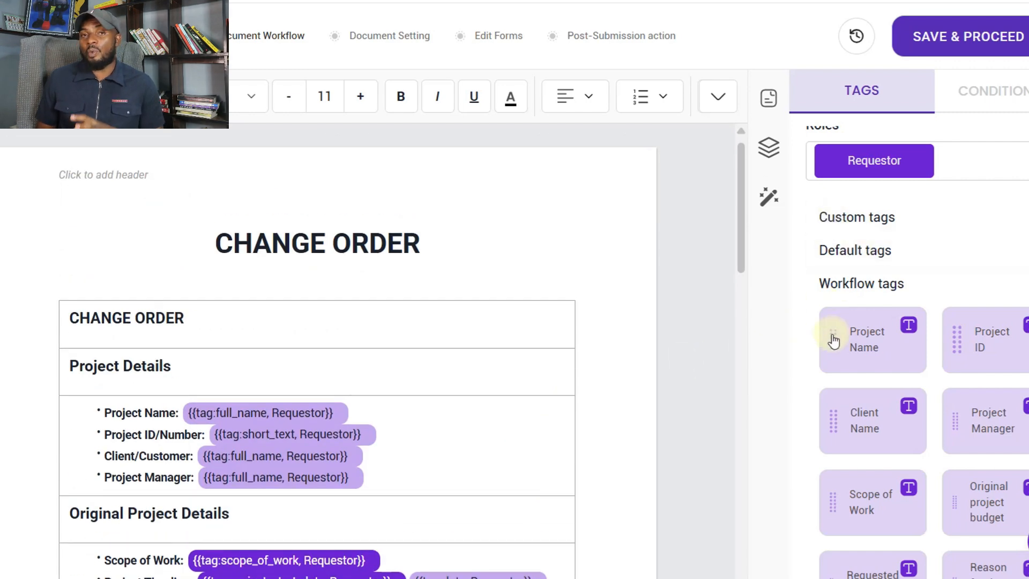
# - Compare the custom and workflow tags with the tags already placed in the change order document
pyautogui.click(876, 220)
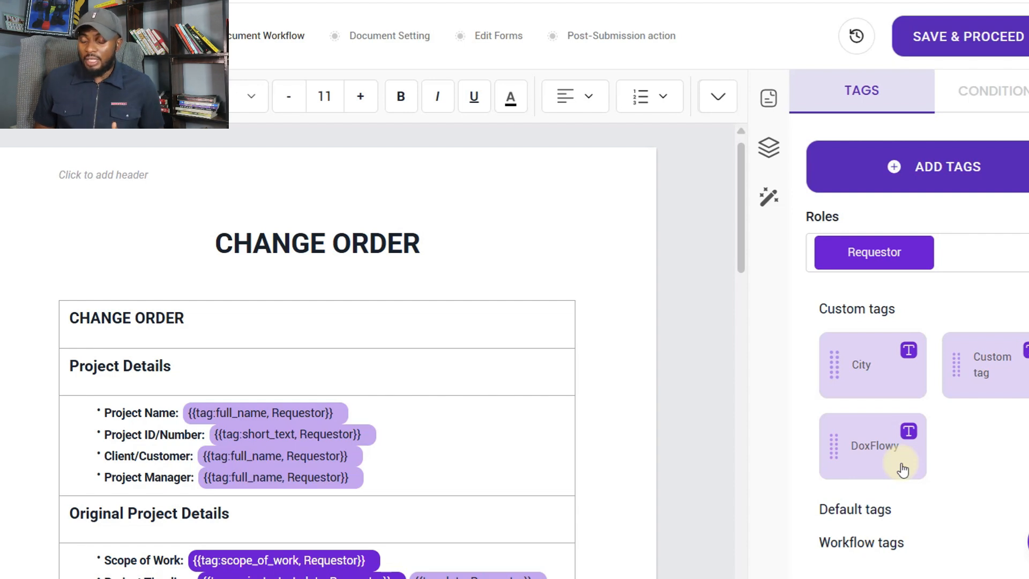
pyautogui.click(888, 545)
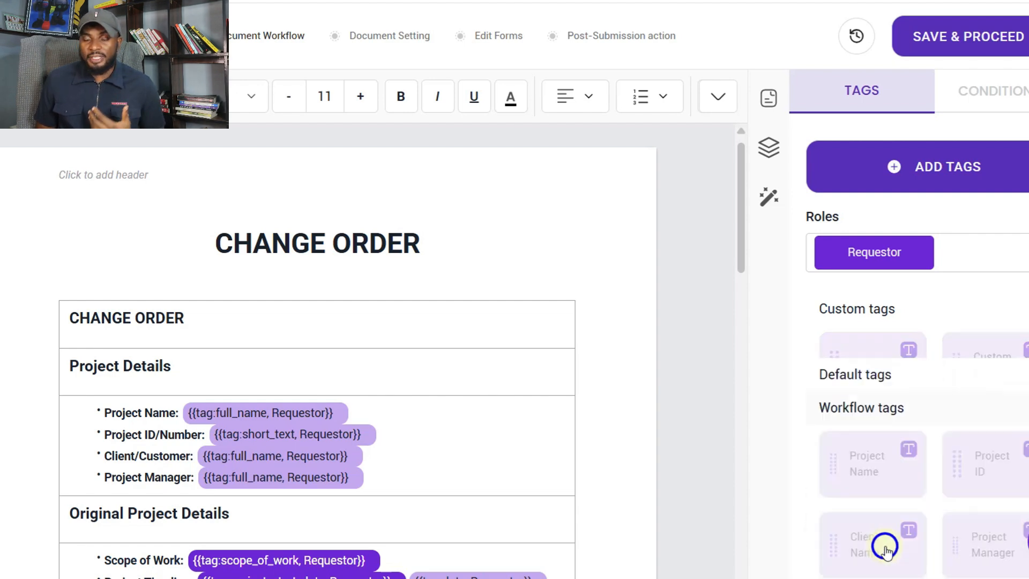
pyautogui.scroll(-8, 887, 549)
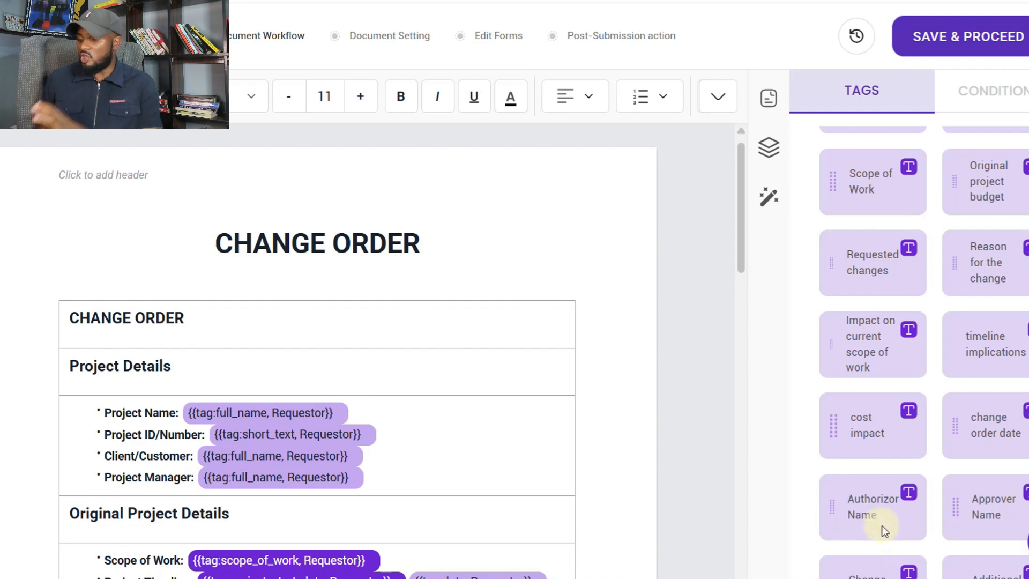
pyautogui.scroll(-9, 483, 351)
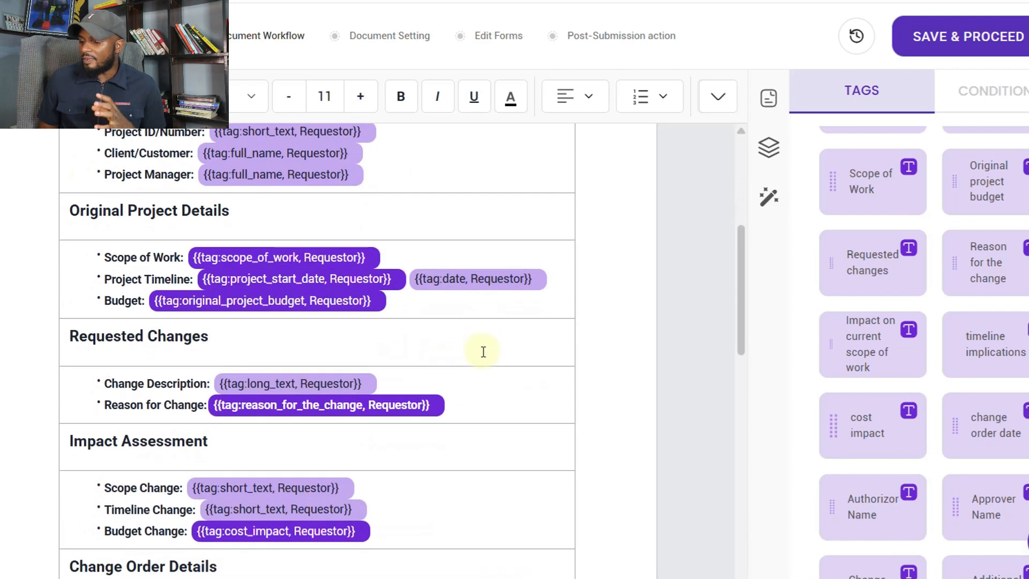
pyautogui.scroll(6, 485, 348)
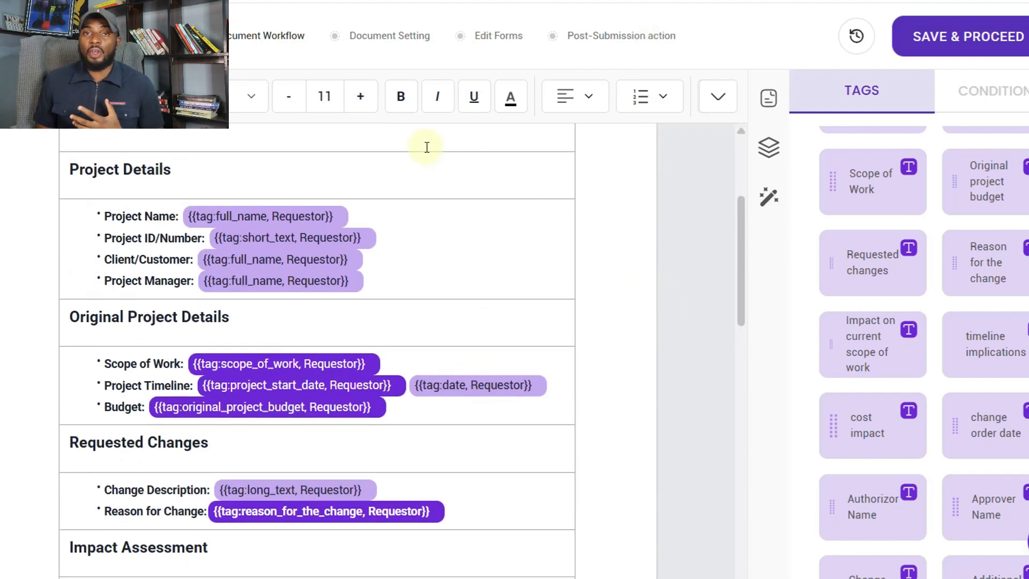
# - Open the document settings and enable "Require document review before signing" in the preview settings
pyautogui.click(375, 37)
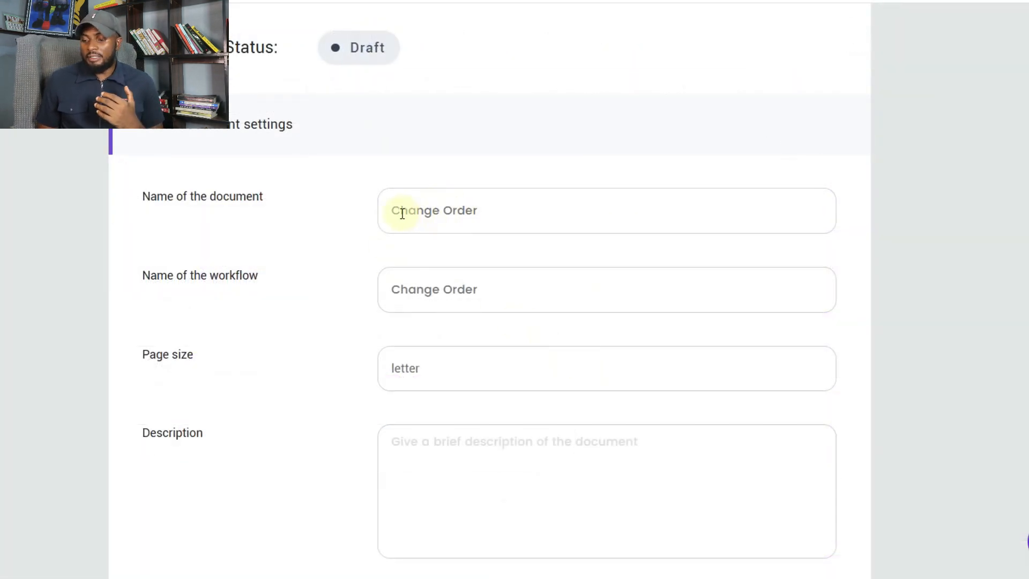
pyautogui.scroll(-5, 492, 327)
pyautogui.scroll(-3, 494, 353)
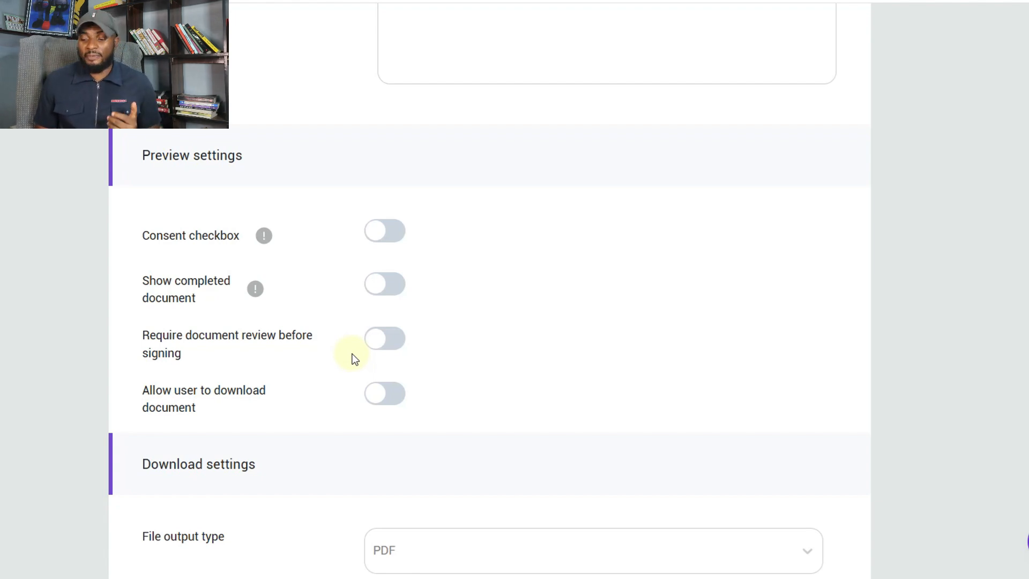
pyautogui.click(386, 339)
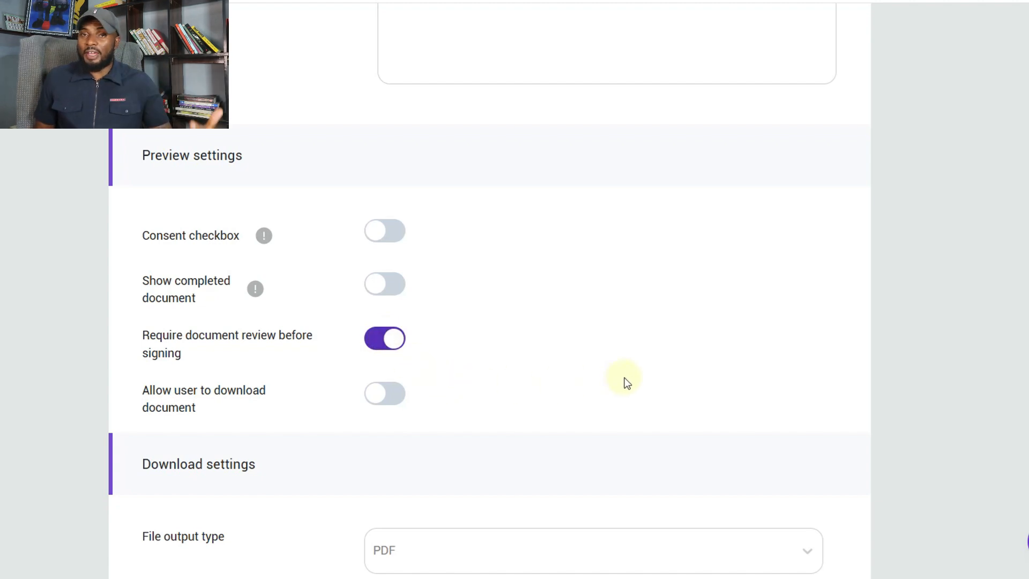
# - Examine the download settings and the Requestor tags available for the downloaded file name
pyautogui.scroll(-1, 627, 382)
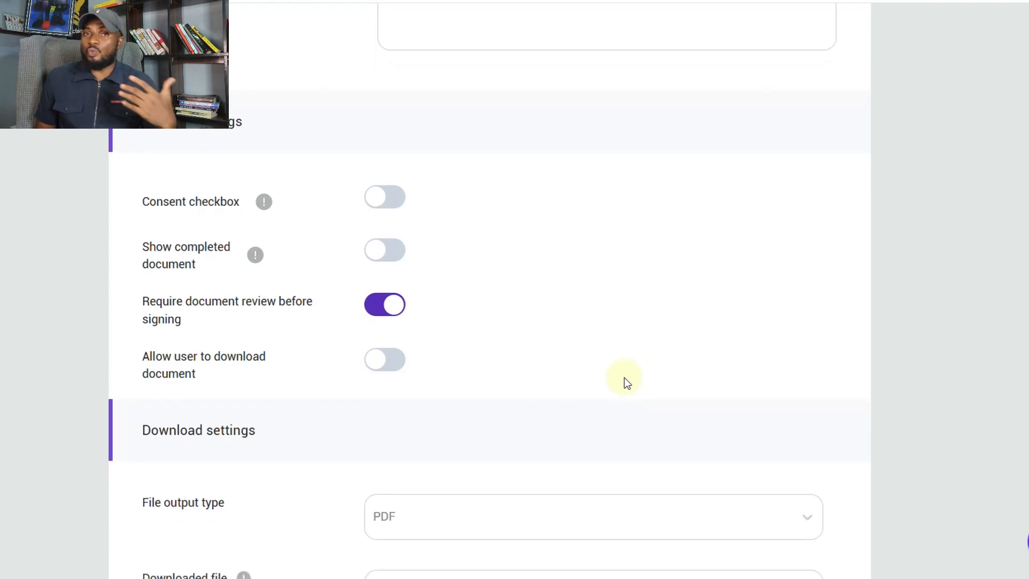
pyautogui.scroll(-2, 627, 382)
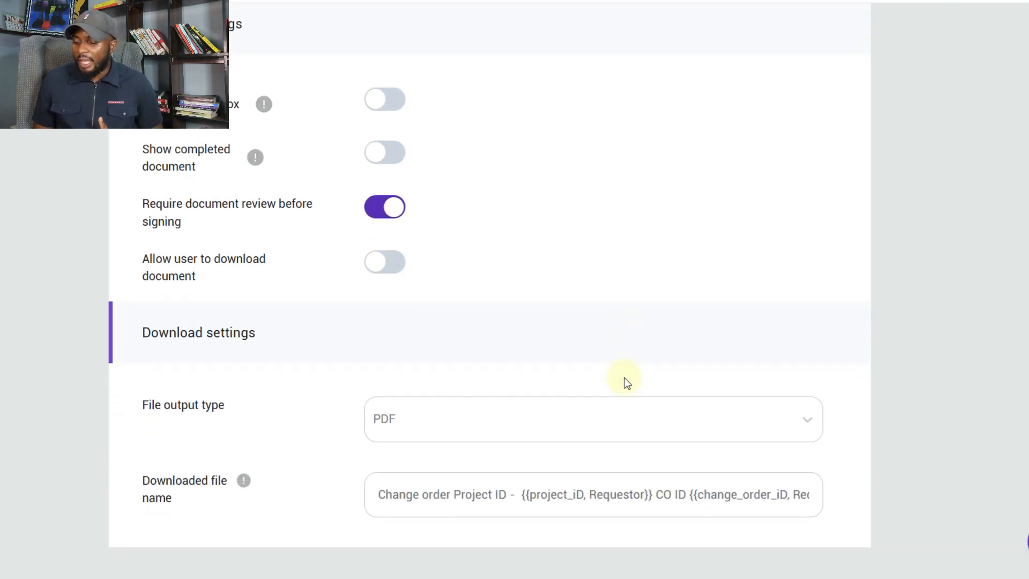
pyautogui.click(375, 494)
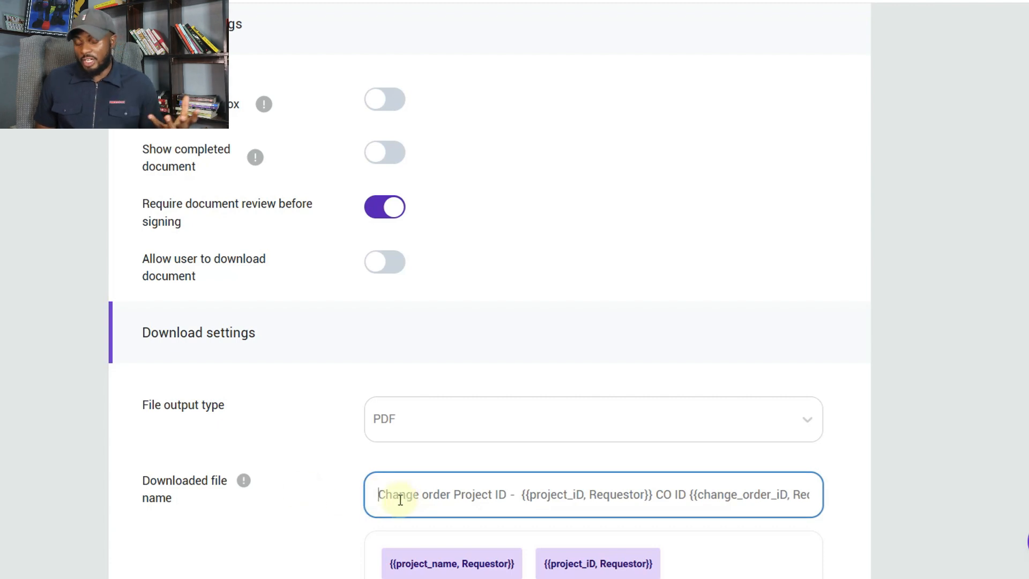
pyautogui.scroll(-1, 461, 501)
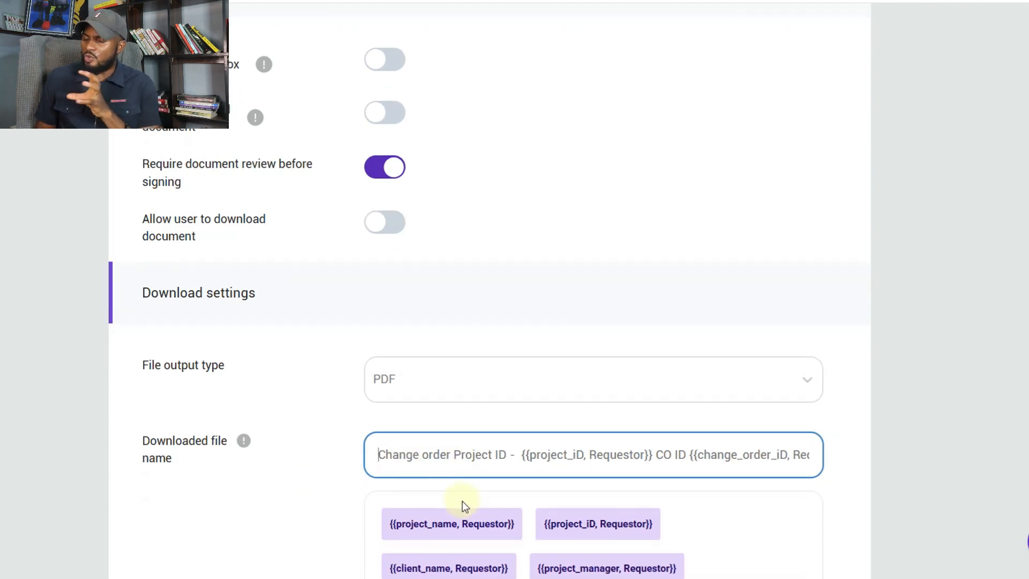
pyautogui.scroll(-2, 462, 500)
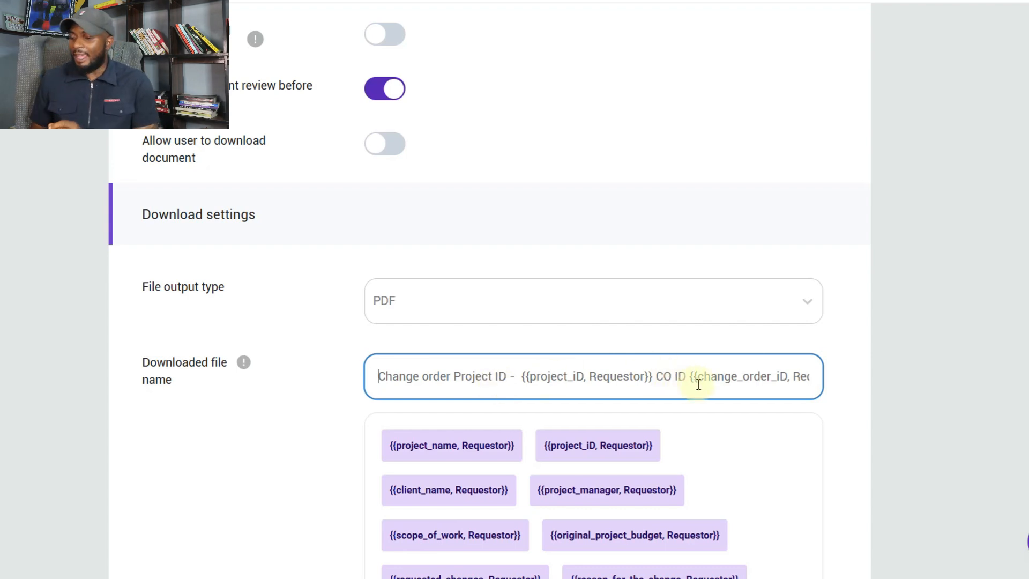
pyautogui.scroll(-3, 698, 384)
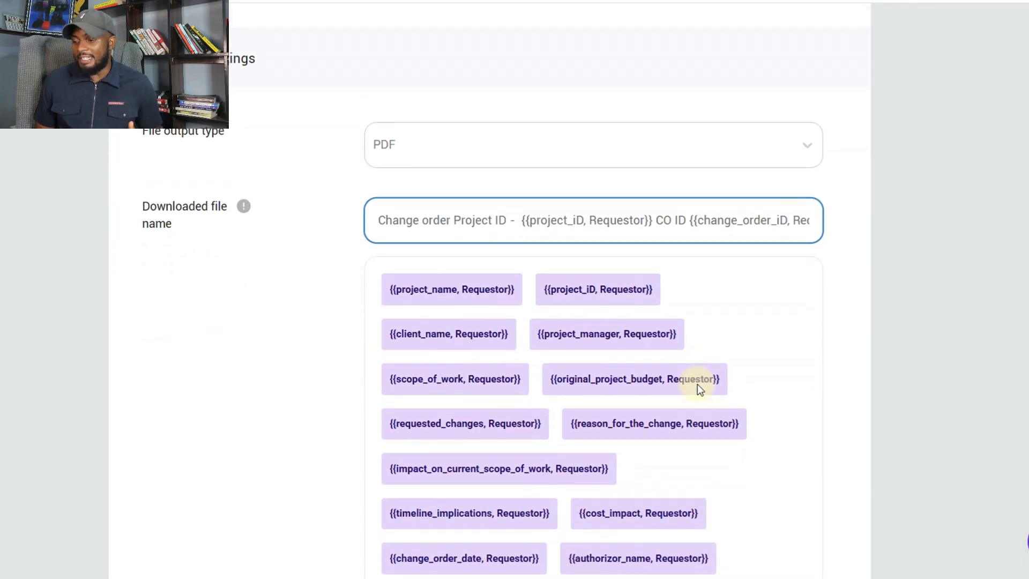
pyautogui.scroll(14, 698, 384)
pyautogui.scroll(5, 698, 384)
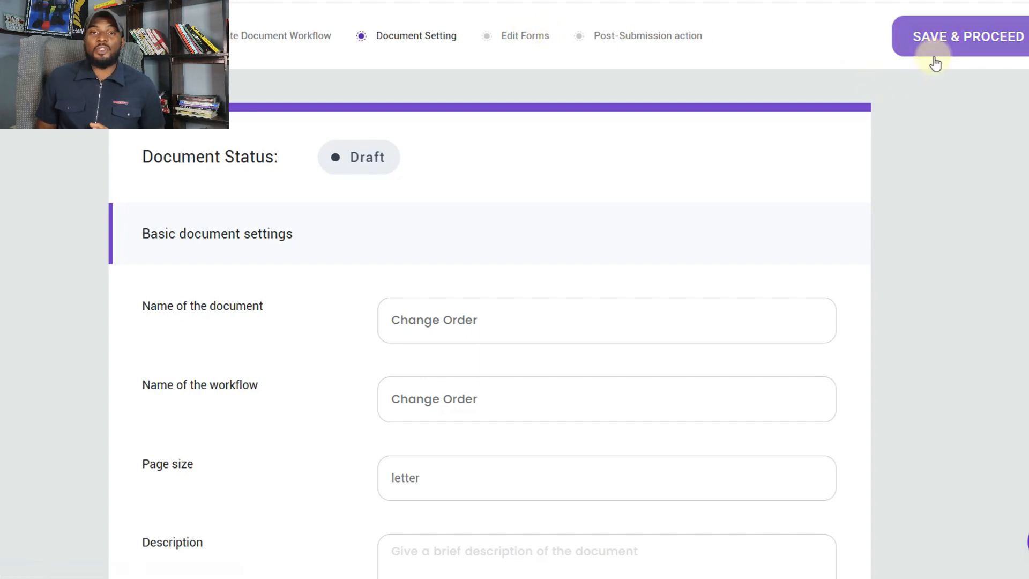
# - Save the document settings, proceed to form editing, and review the questions on Requestor Page 1
pyautogui.click(950, 43)
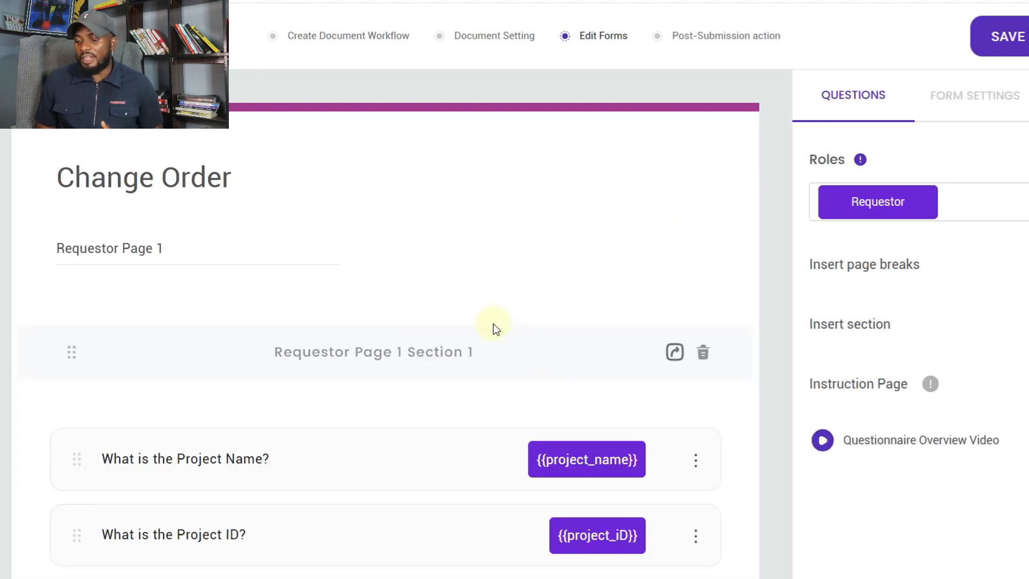
pyautogui.scroll(-20, 493, 323)
pyautogui.scroll(6, 492, 323)
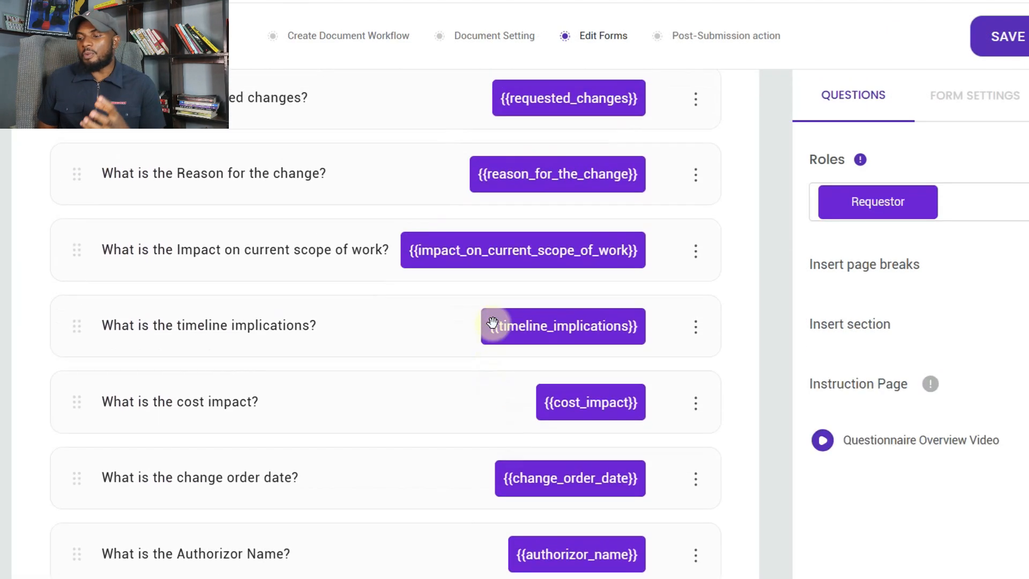
pyautogui.scroll(14, 492, 323)
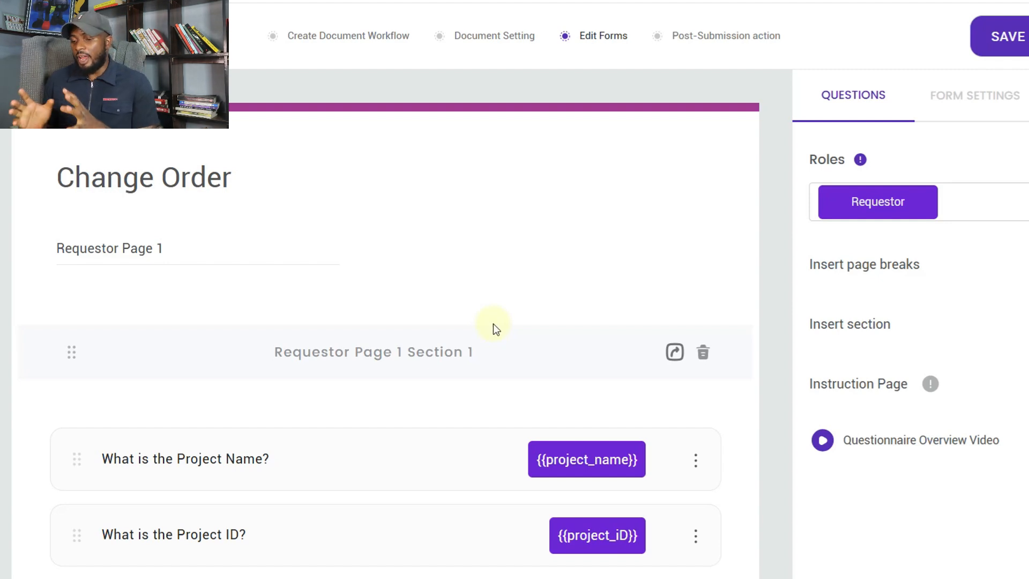
# - Open the form settings and examine the custom form theme color picker, switching its color format from RGB to HEX
pyautogui.click(937, 96)
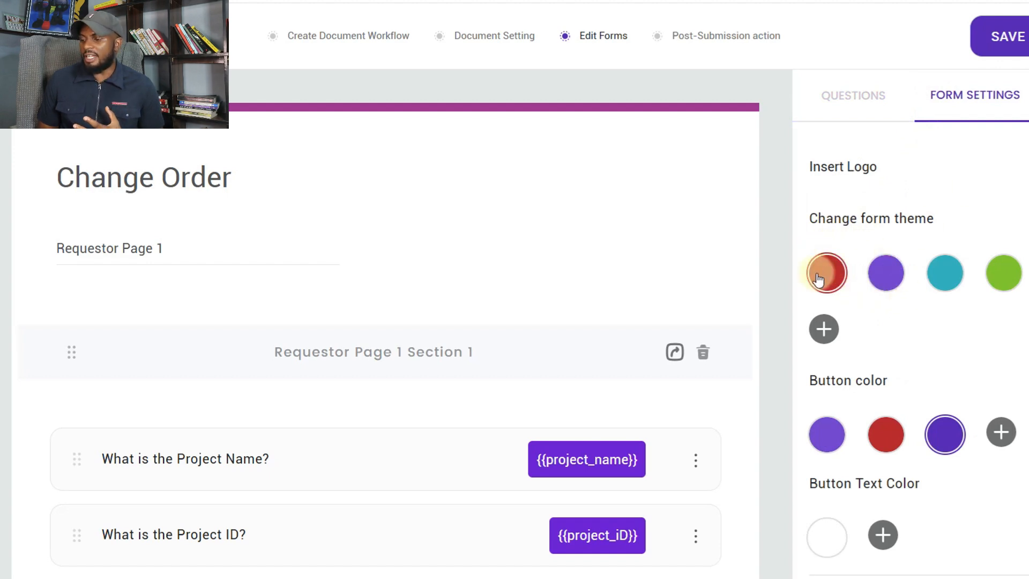
pyautogui.click(824, 328)
pyautogui.click(909, 410)
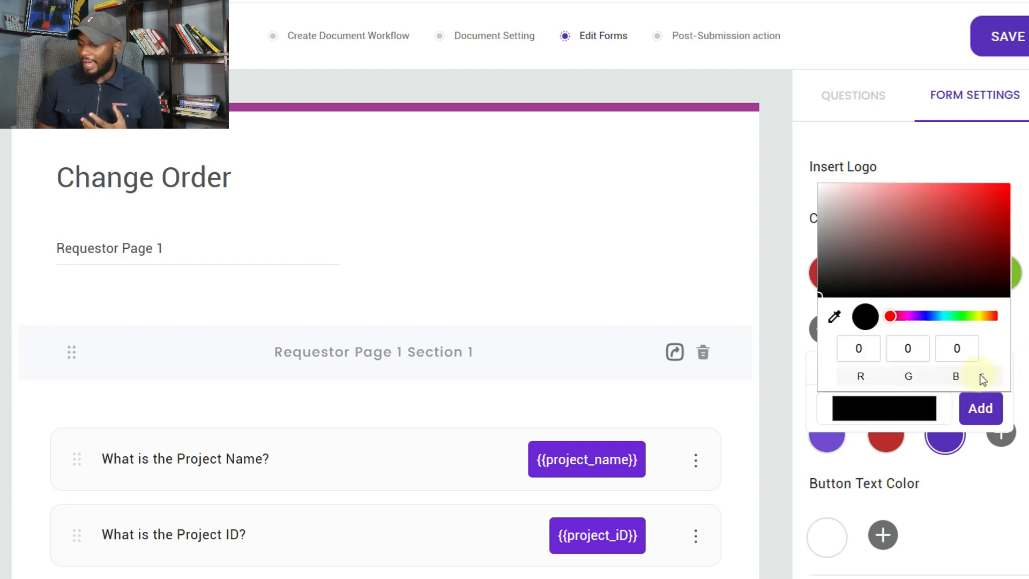
pyautogui.click(981, 377)
pyautogui.click(985, 378)
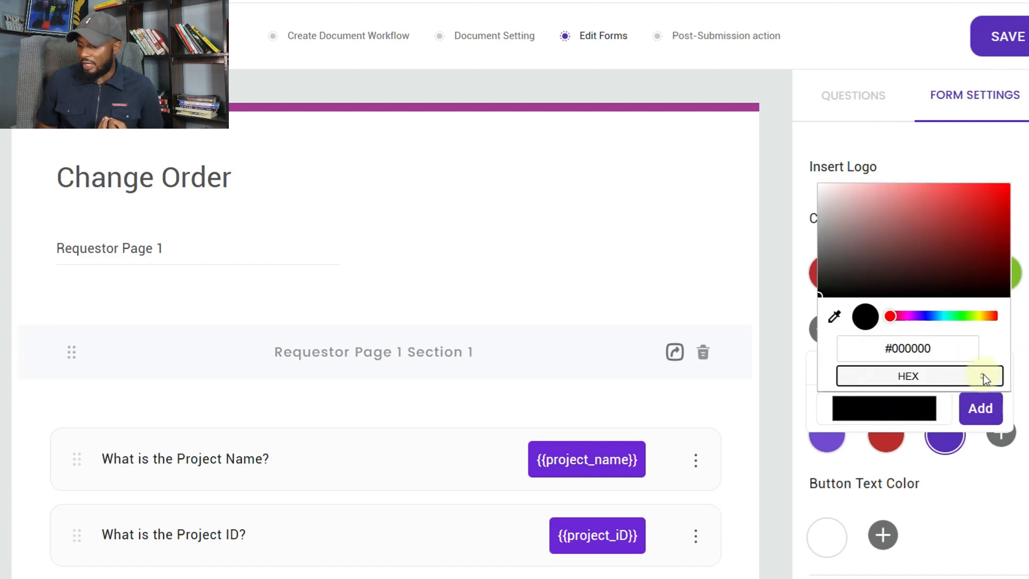
pyautogui.click(1026, 375)
# - Review the form's button colors, logo, welcome screen, success screen and post-submission redirect options
pyautogui.scroll(-1, 1026, 374)
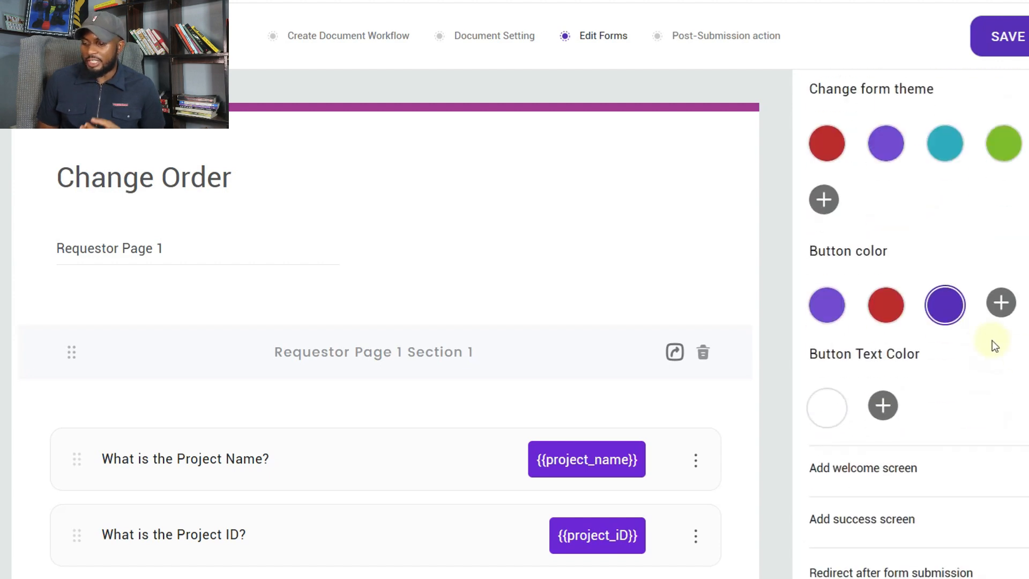
pyautogui.scroll(-2, 889, 419)
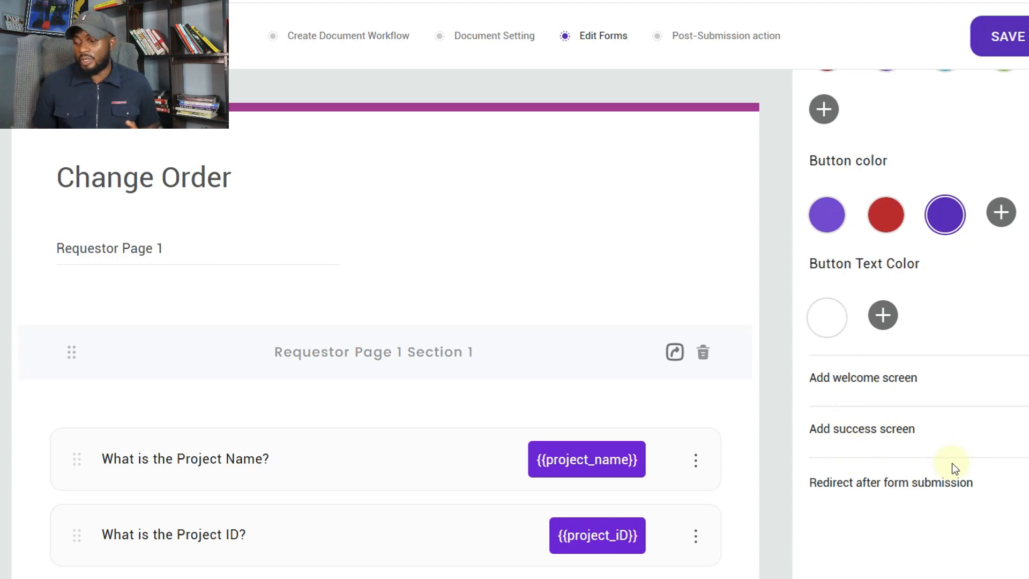
pyautogui.scroll(4, 952, 463)
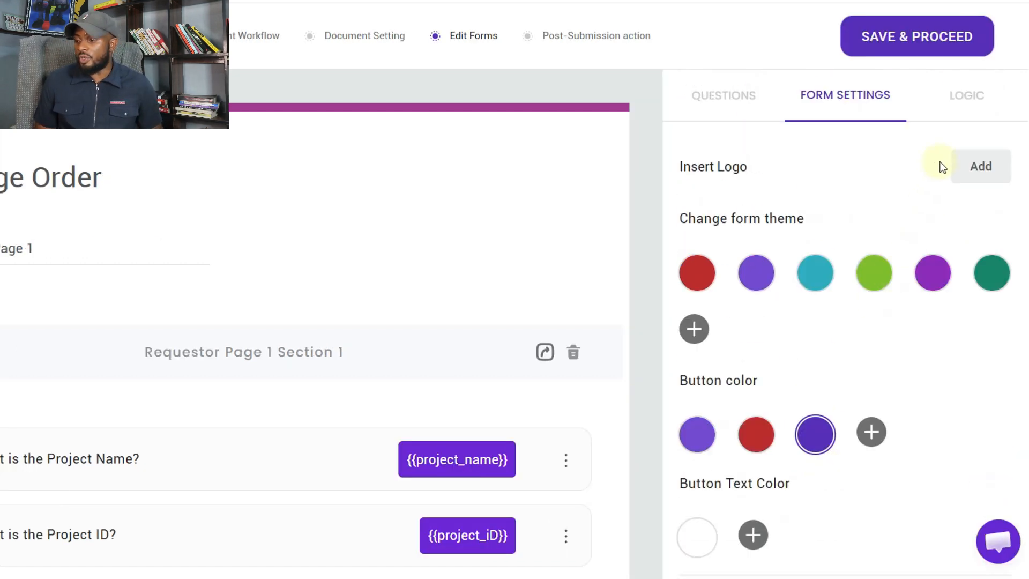
# - Check the form's conditional logic options and go on to the Post-Submission action stage of the workflow
pyautogui.click(1028, 116)
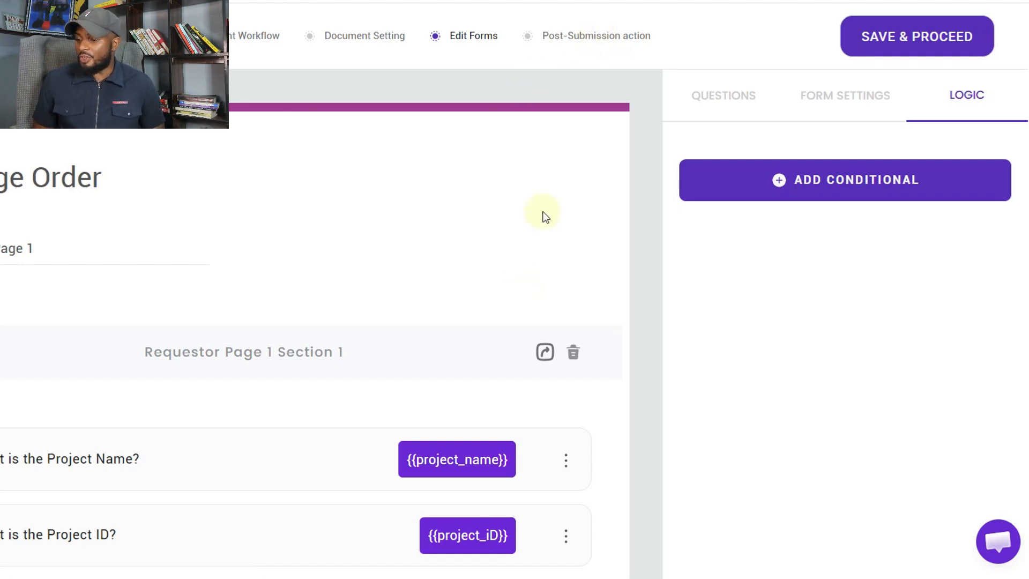
pyautogui.click(579, 36)
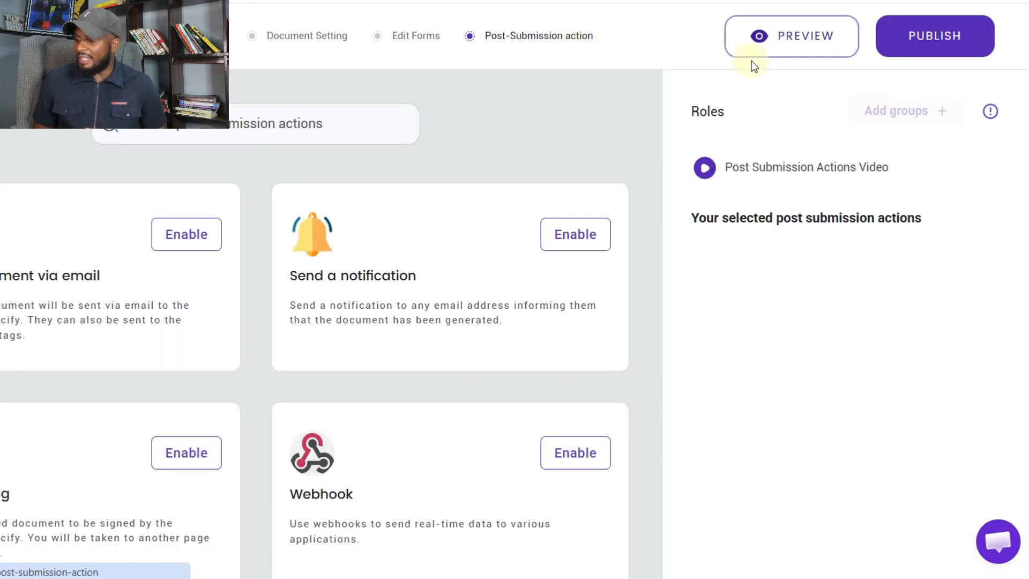
pyautogui.click(905, 46)
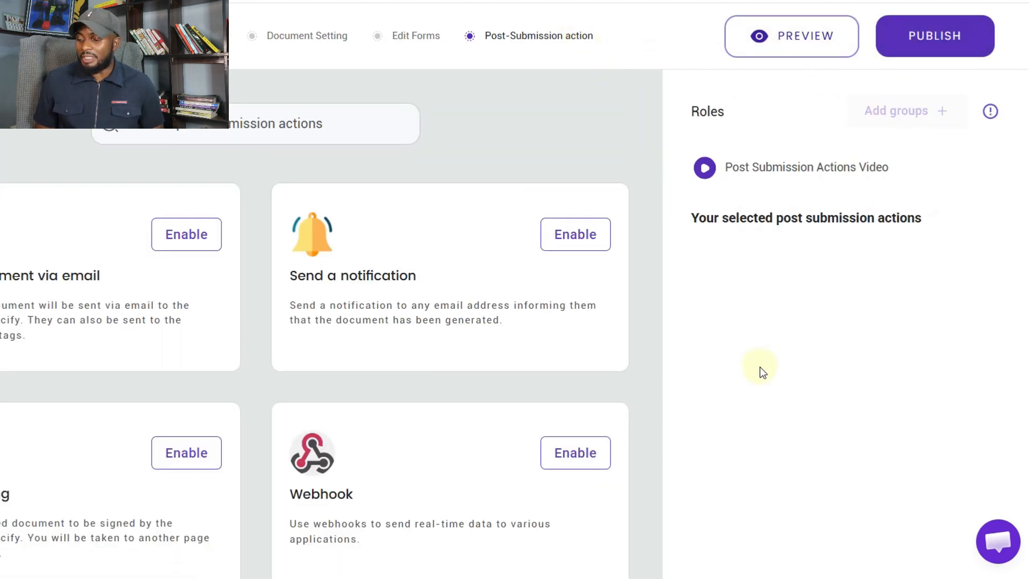